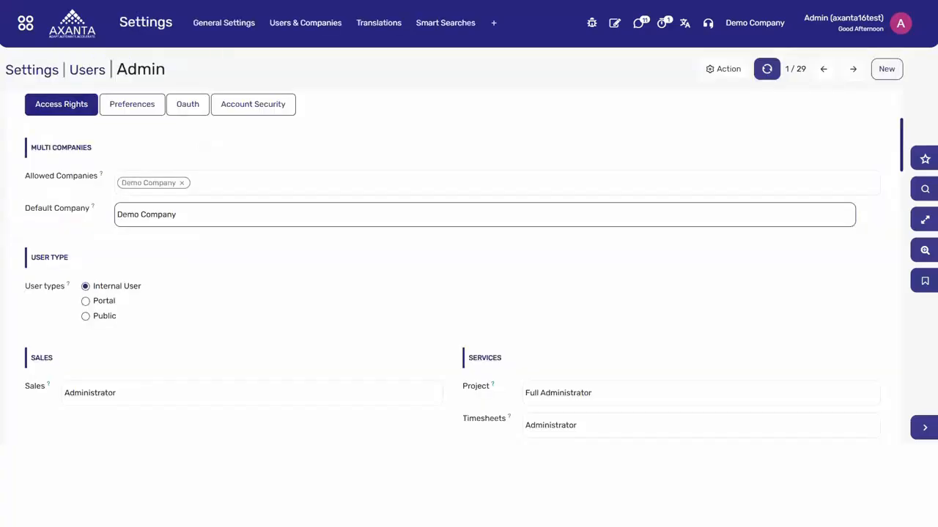
Enable Allow Sales Price Edit in Purchase Orders in the Admin user's access rights and save the user
scroll(271, 239, down, 12)
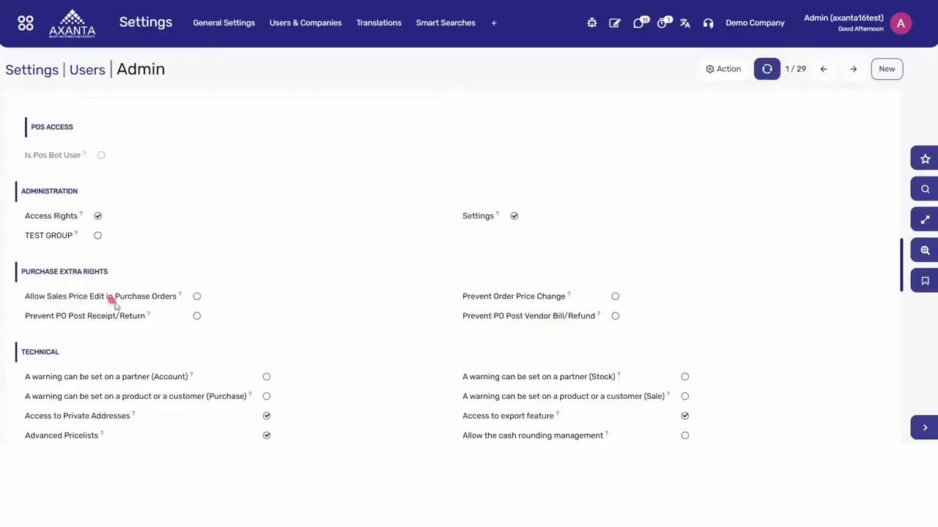
click(196, 297)
click(189, 71)
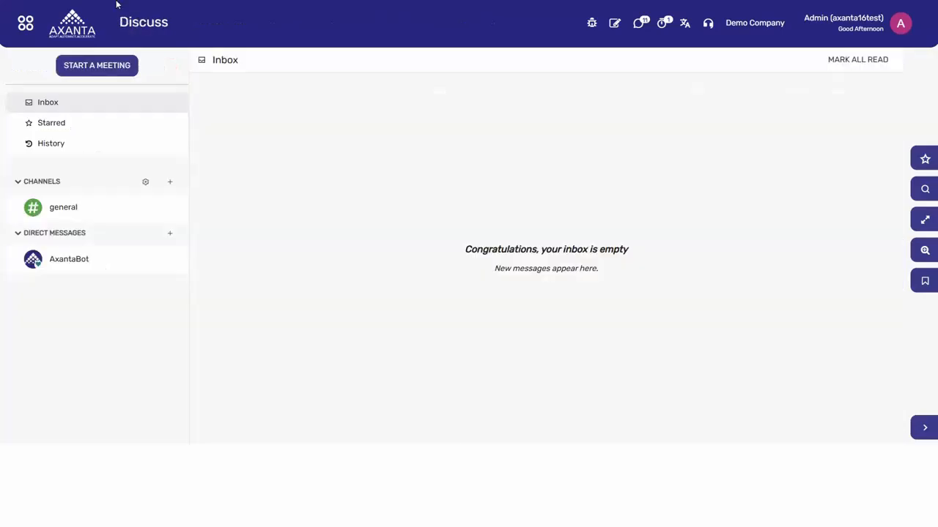
Search the Inventory warehouses for "main warehouse" and open the Main Warehouse record
click(27, 31)
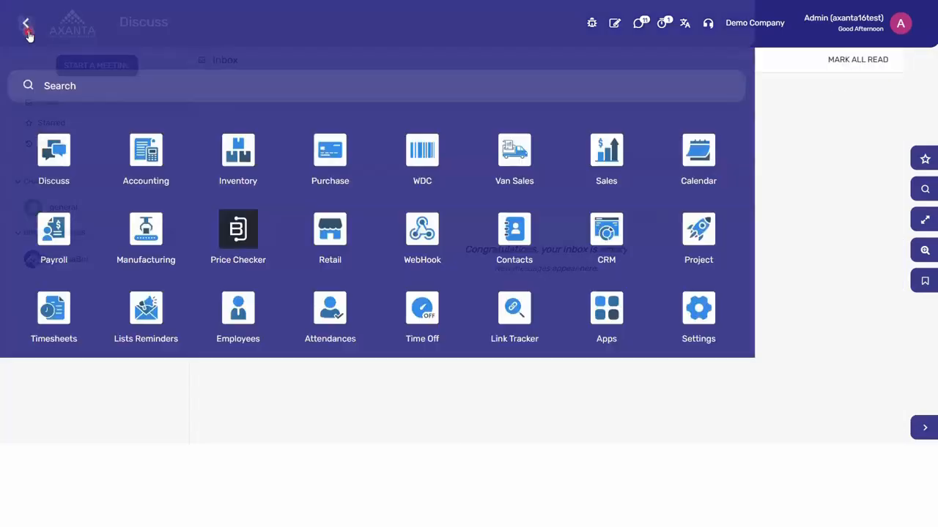
click(313, 157)
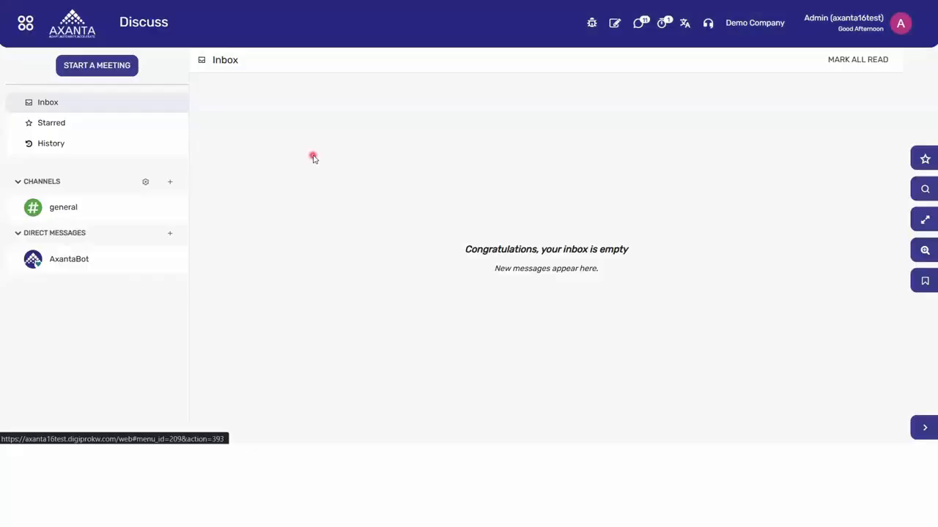
click(525, 41)
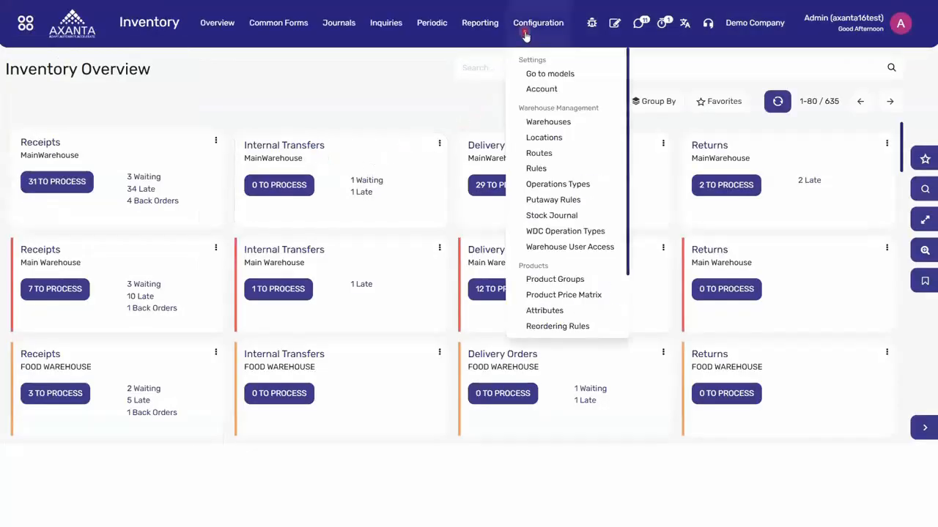
click(556, 125)
click(495, 70)
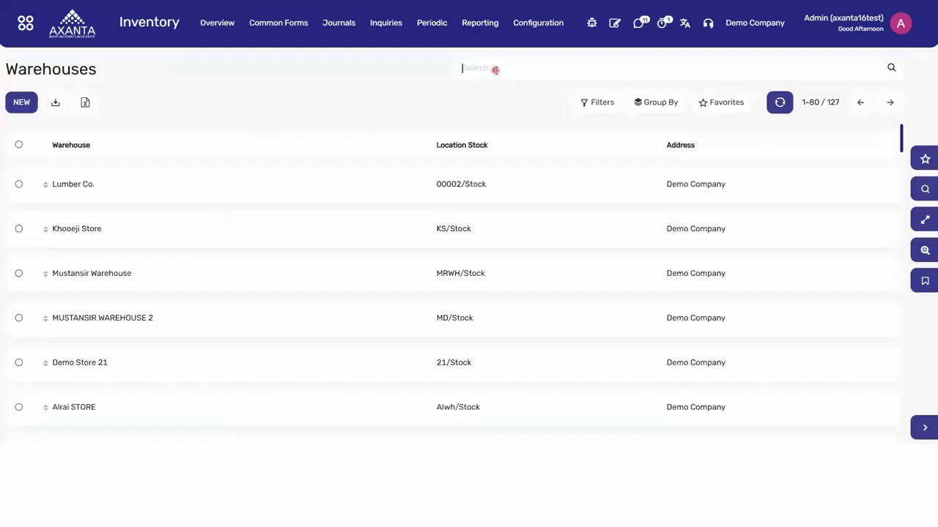
text(mai)
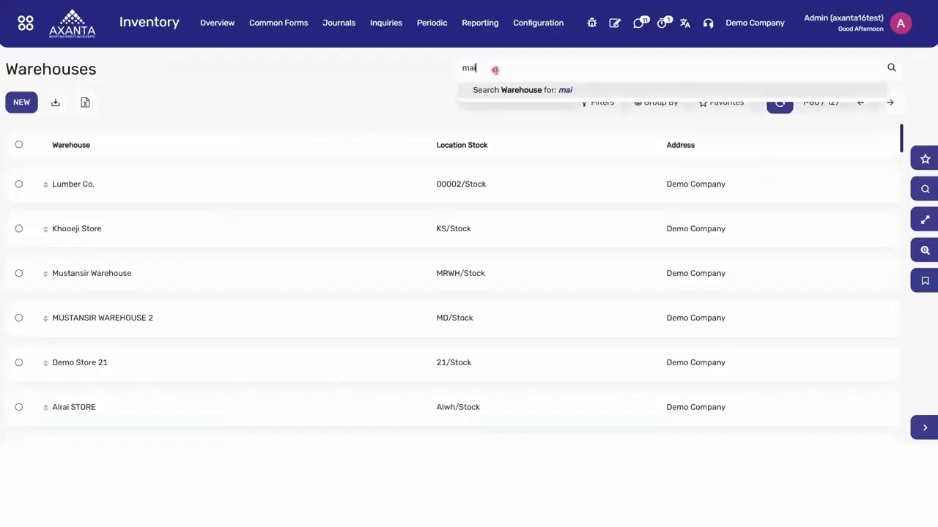
text(n warehouse)
key(Return)
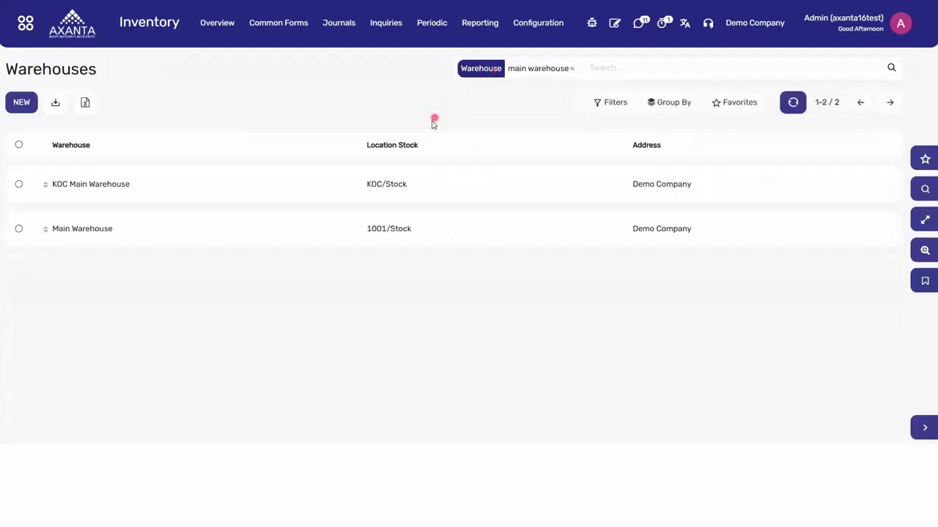
click(370, 230)
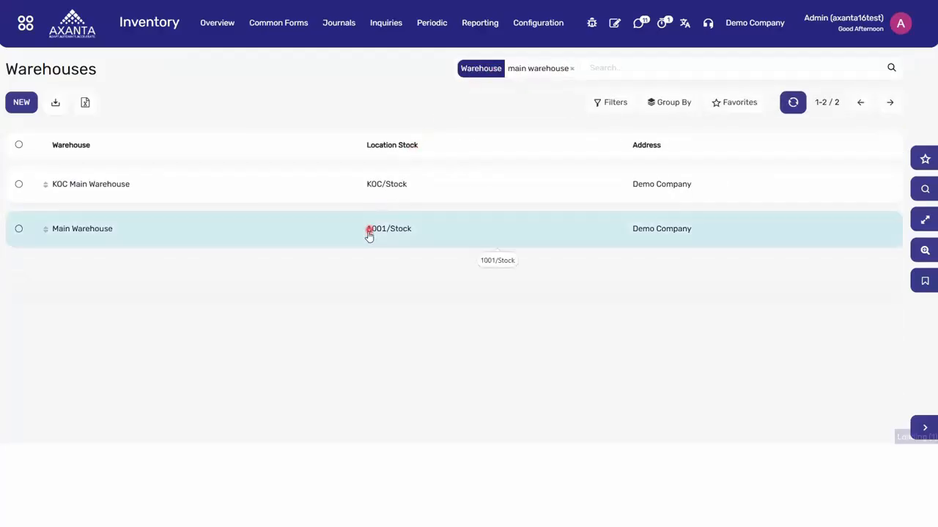
Set the Main Warehouse pricelist to Public Pricelist (KWD) and save the warehouse
scroll(368, 234, down, 20)
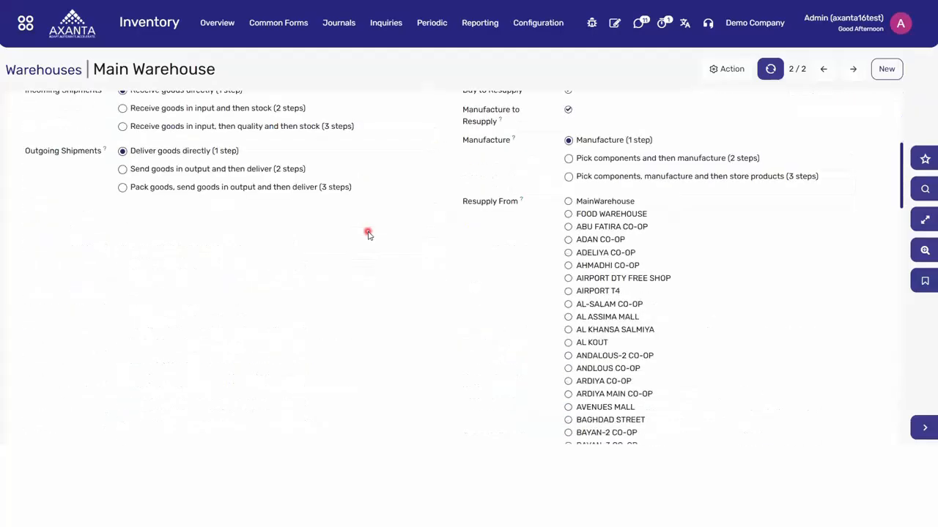
scroll(369, 234, down, 5)
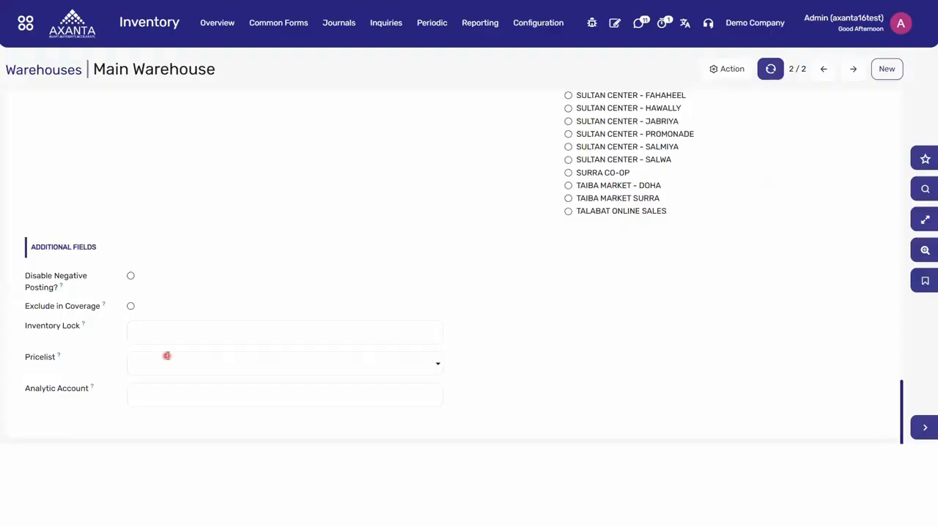
click(167, 356)
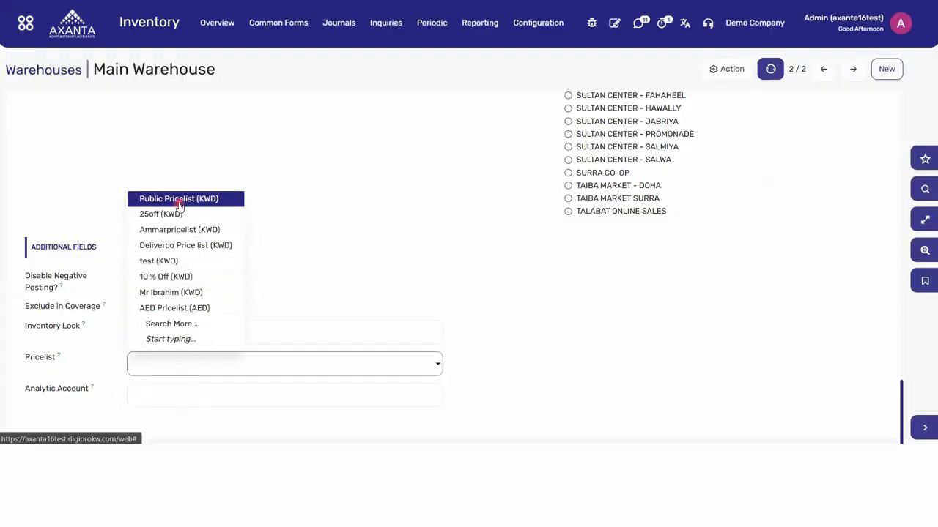
click(178, 200)
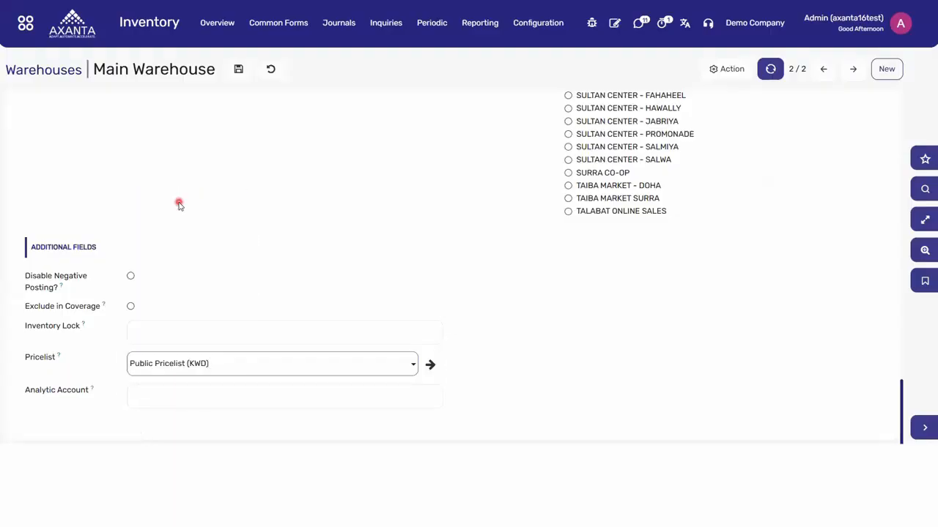
click(243, 73)
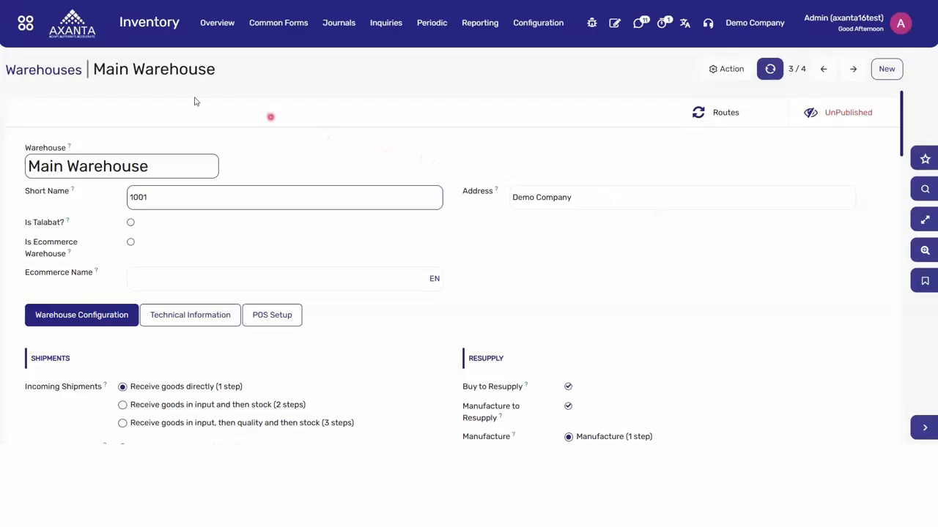
Create a request for quotation in Purchase with vendor AlWazzam Food Stuff Co., delivering to Main Warehouse: Receipts
click(35, 41)
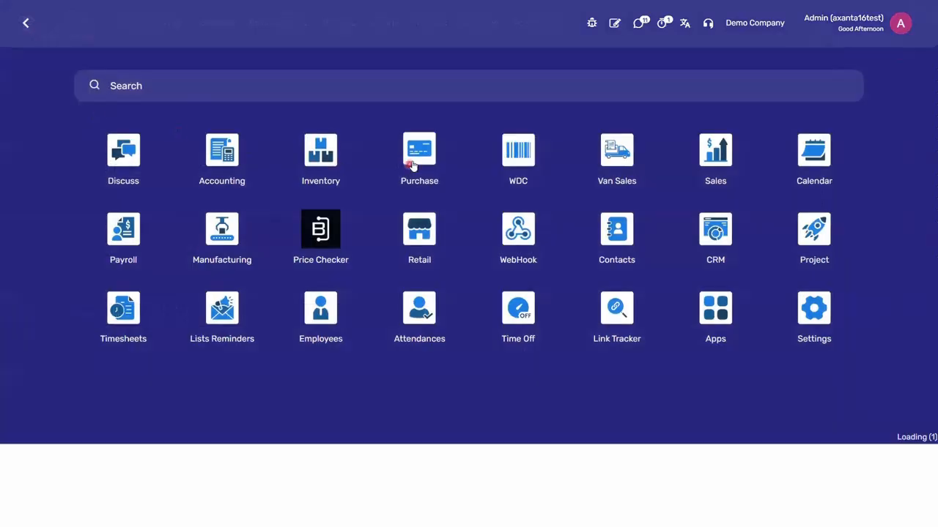
click(415, 157)
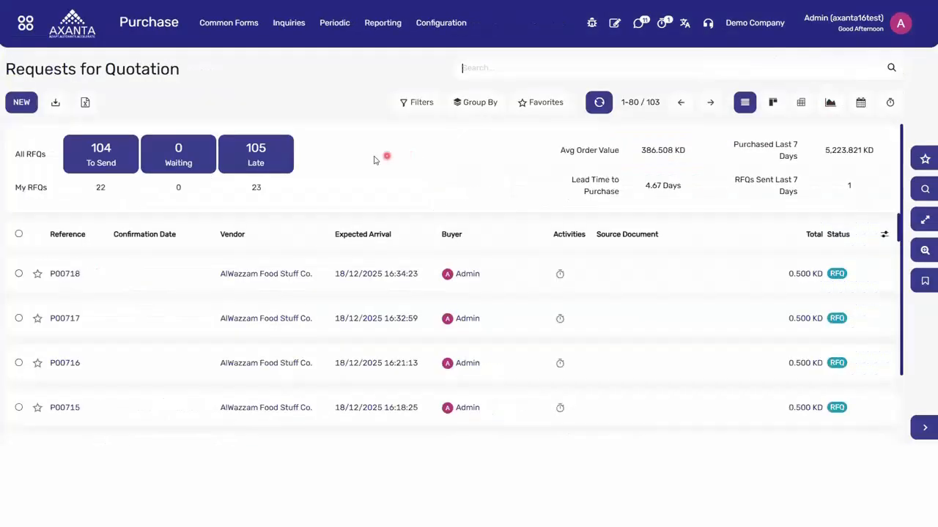
click(16, 107)
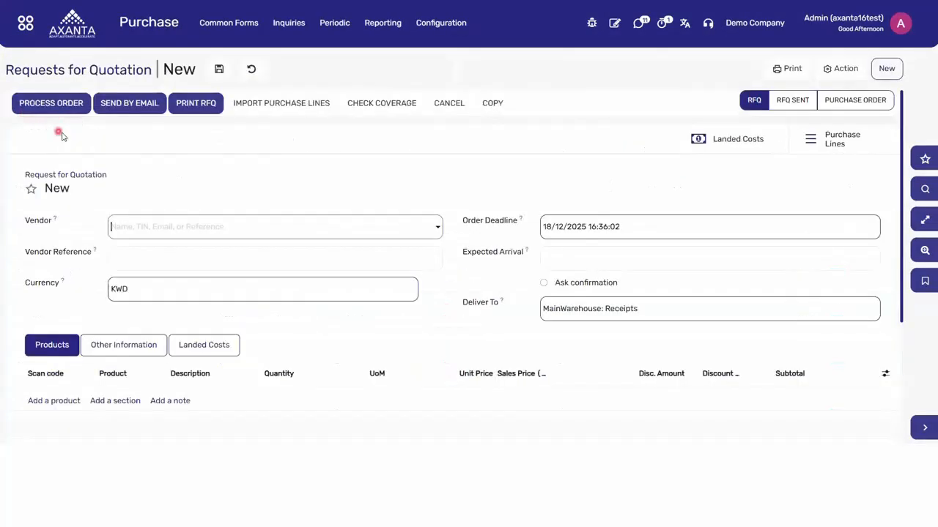
click(153, 235)
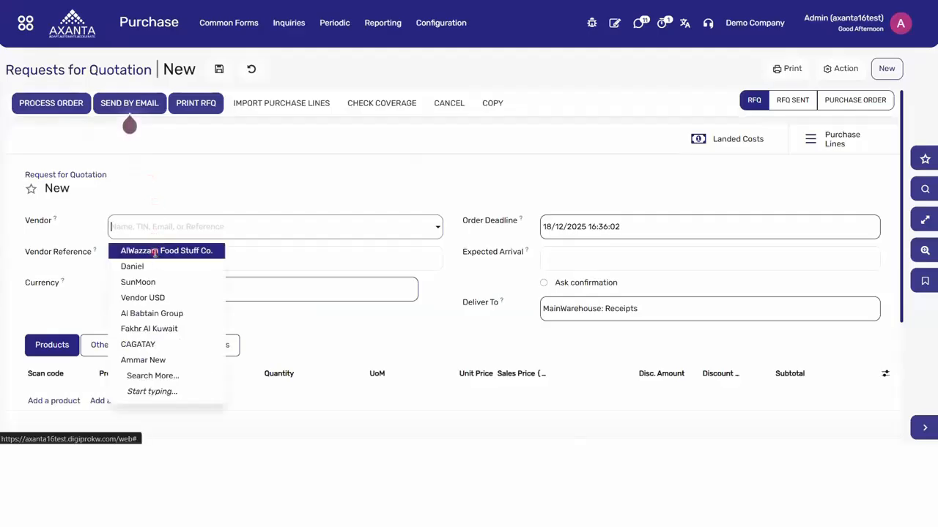
click(157, 251)
click(628, 310)
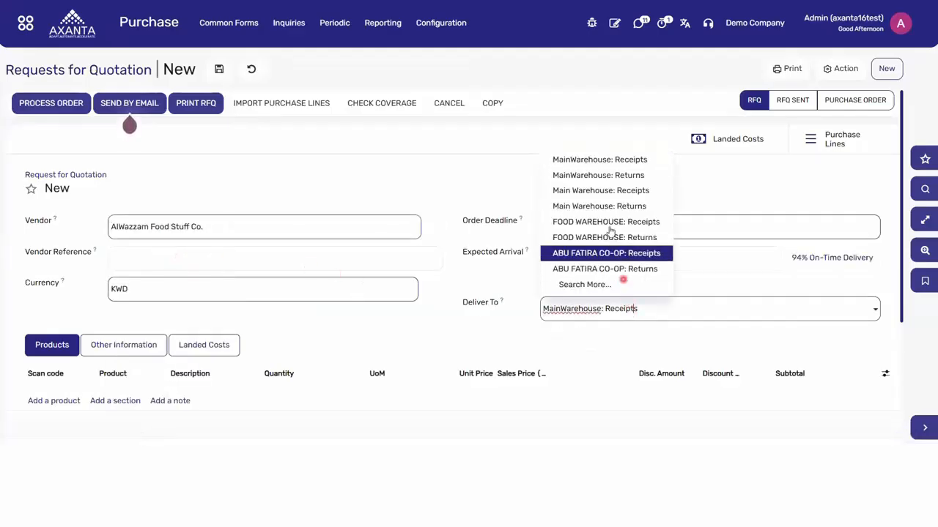
click(601, 191)
Add the product sample123 as a line on the request for quotation
scroll(601, 195, down, 1)
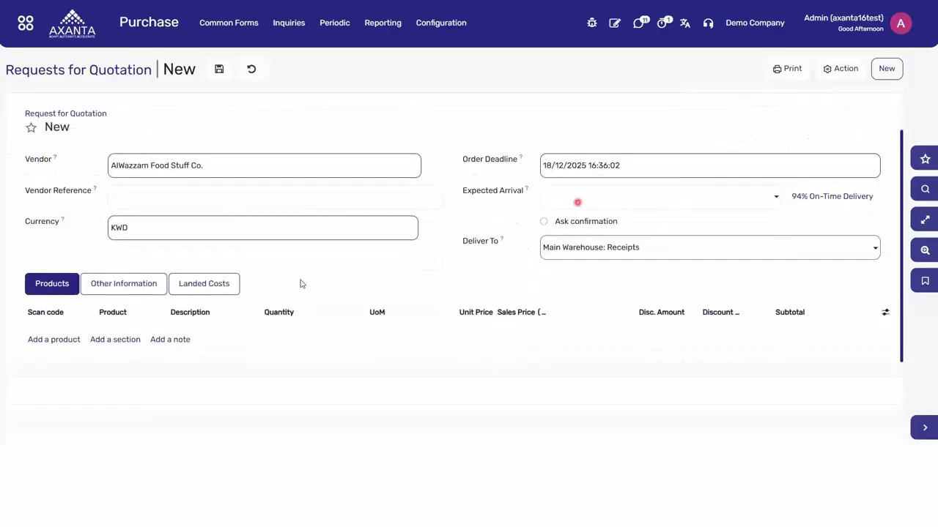
click(45, 341)
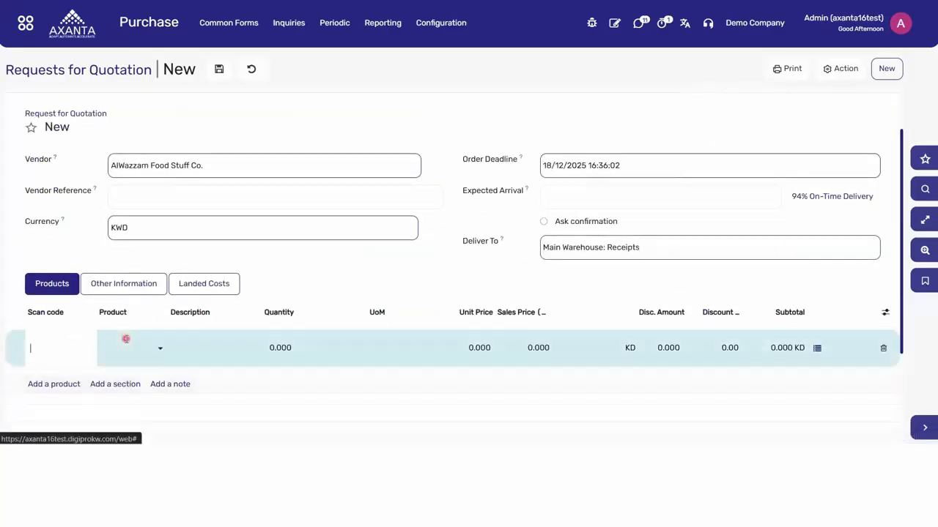
click(126, 338)
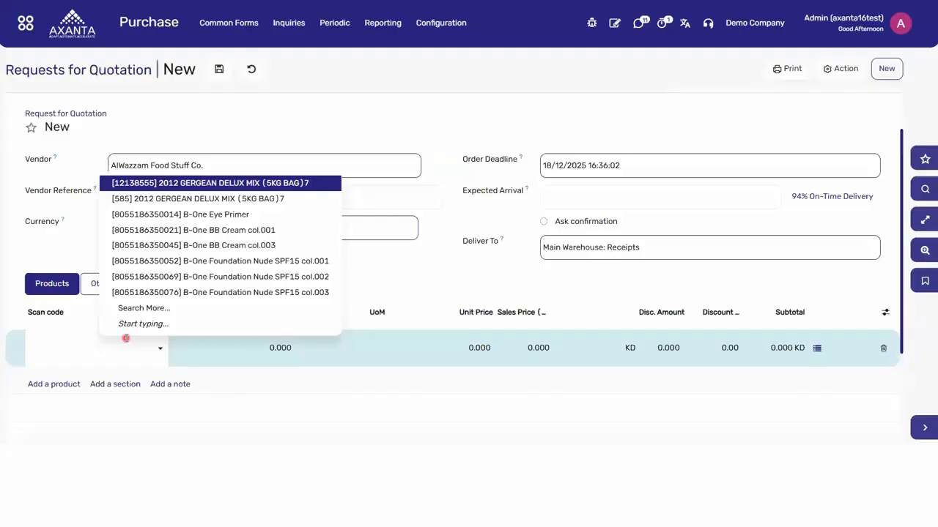
text(sample123)
key(Return)
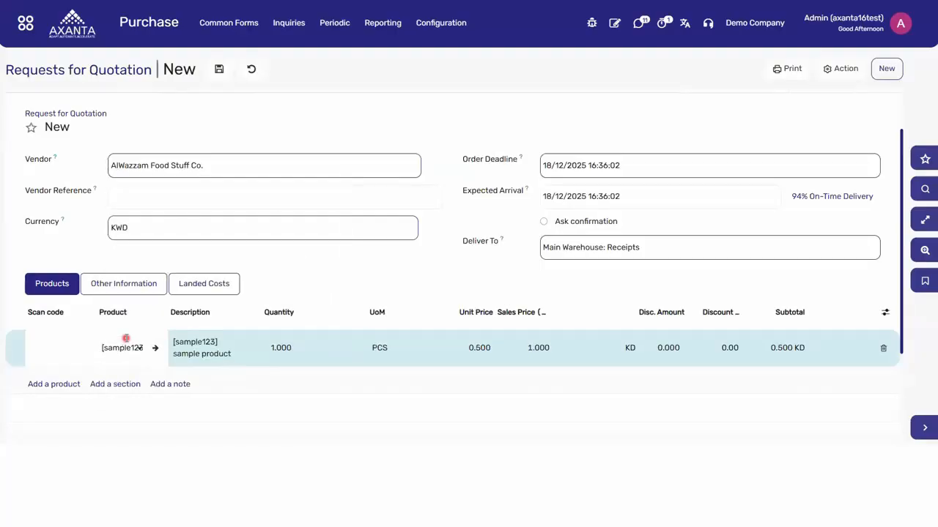
View the order's purchase lines and open the sales price wizard for the sample123 line
scroll(126, 338, up, 1)
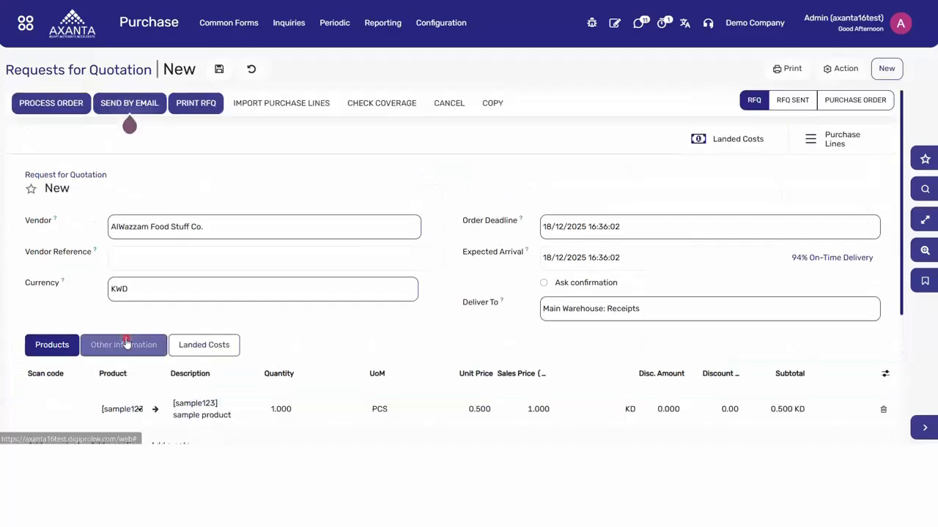
click(813, 140)
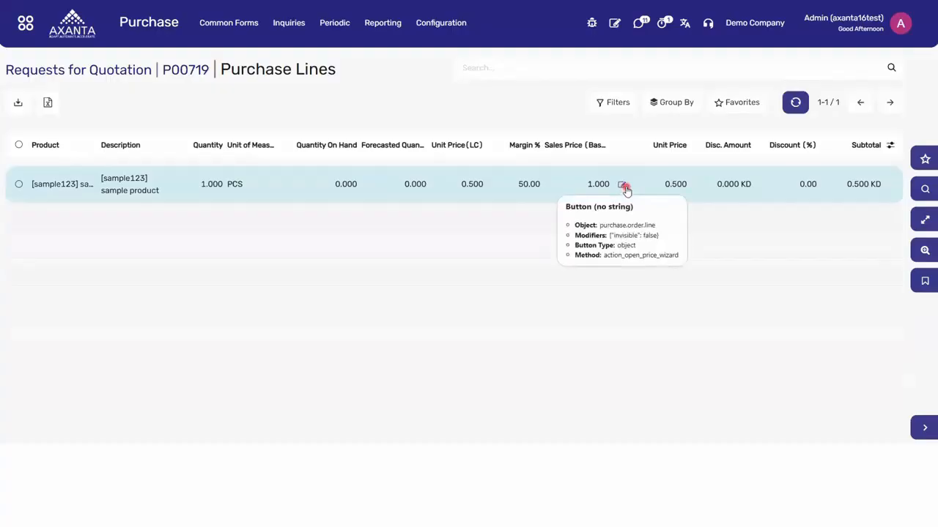
click(622, 187)
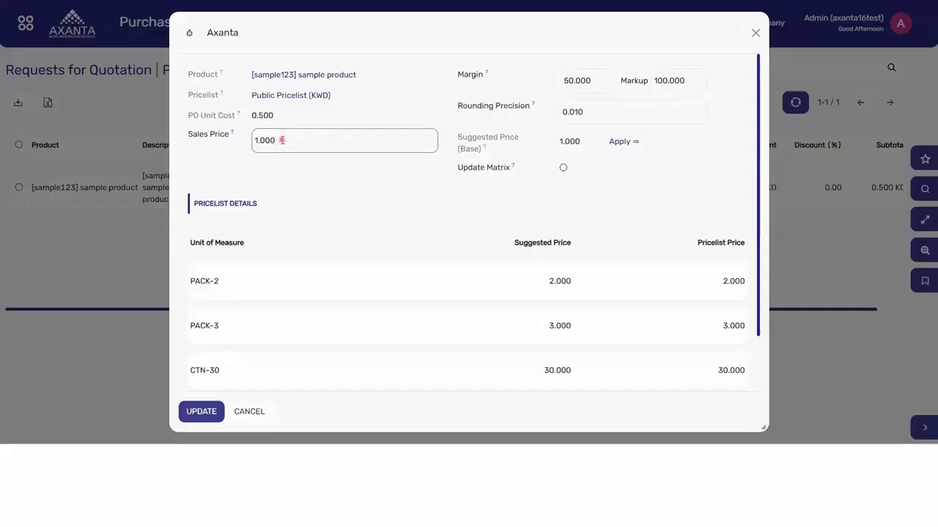
Examine the sales price, the PACK-2 pricelist price, the margin and the markup in the price wizard
drag(282, 140, 250, 144)
click(702, 291)
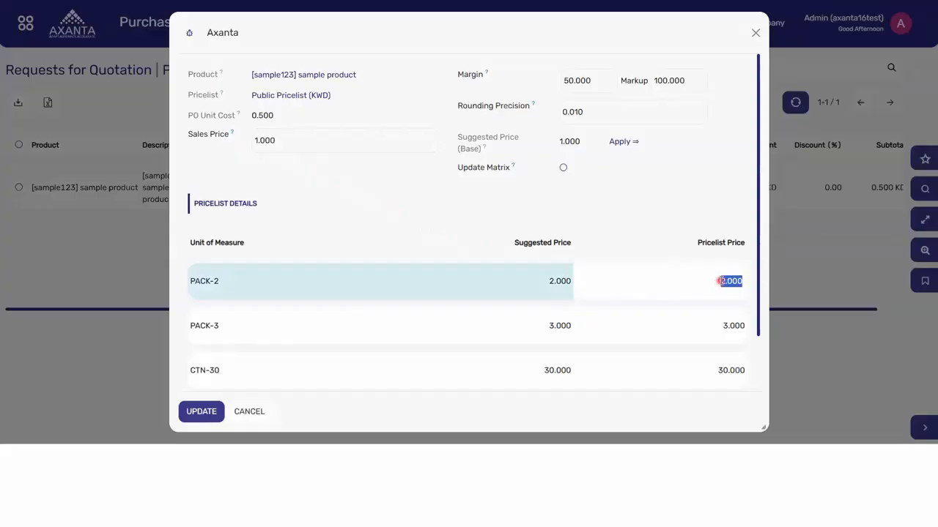
drag(721, 280, 741, 281)
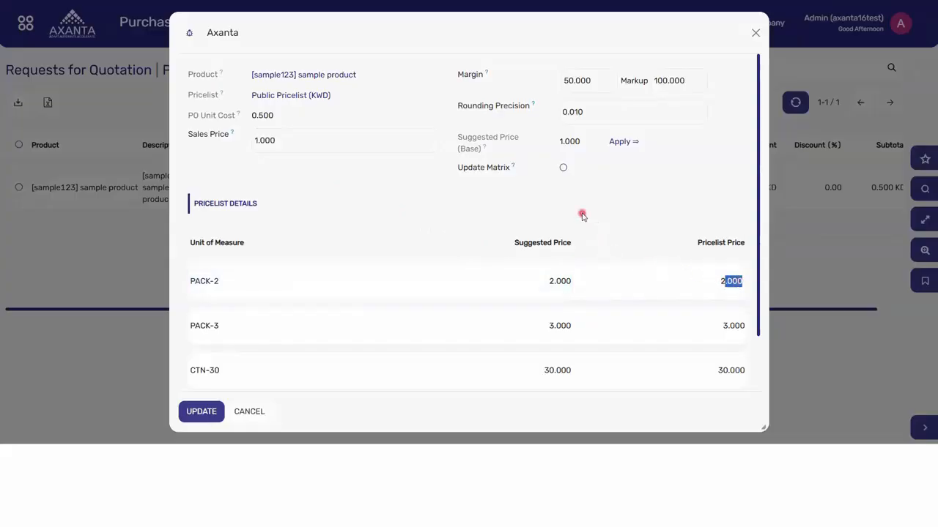
click(600, 88)
drag(600, 87, 541, 86)
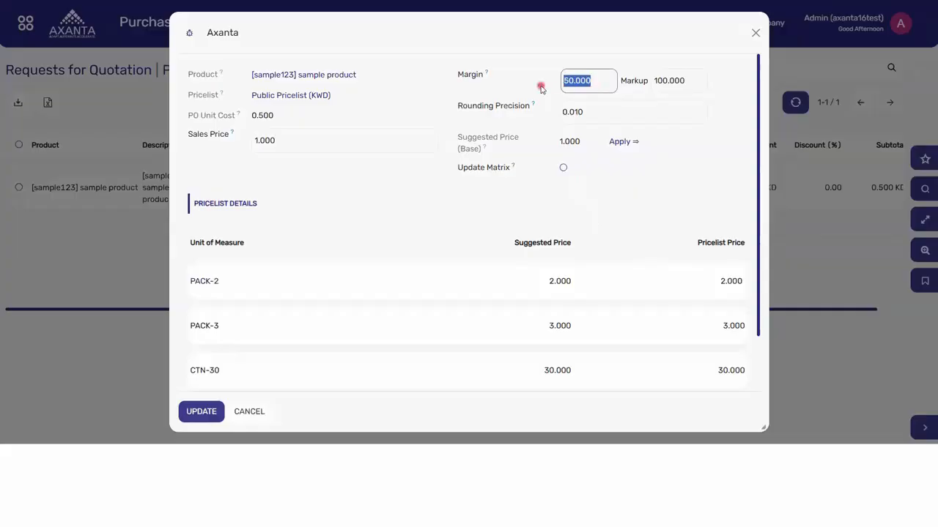
drag(697, 86, 635, 82)
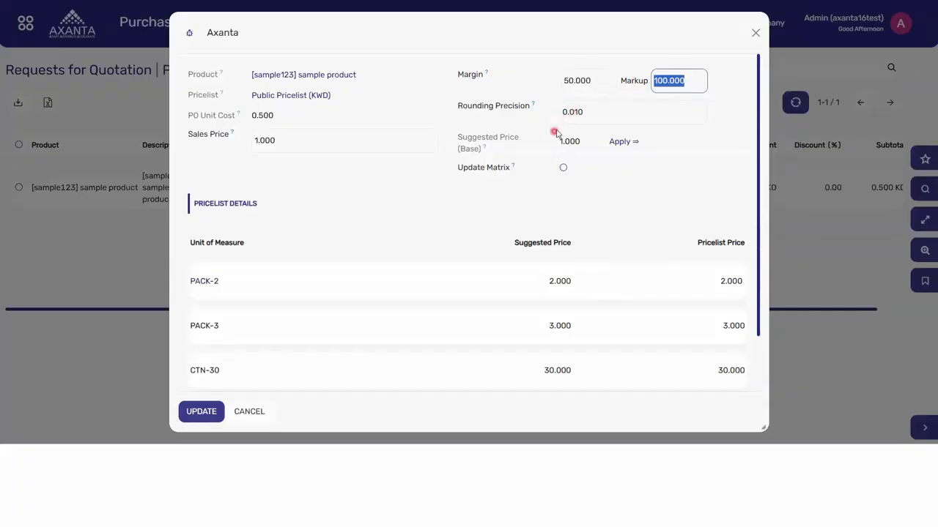
Set the margin of the sample product to 60 in the price wizard
click(599, 80)
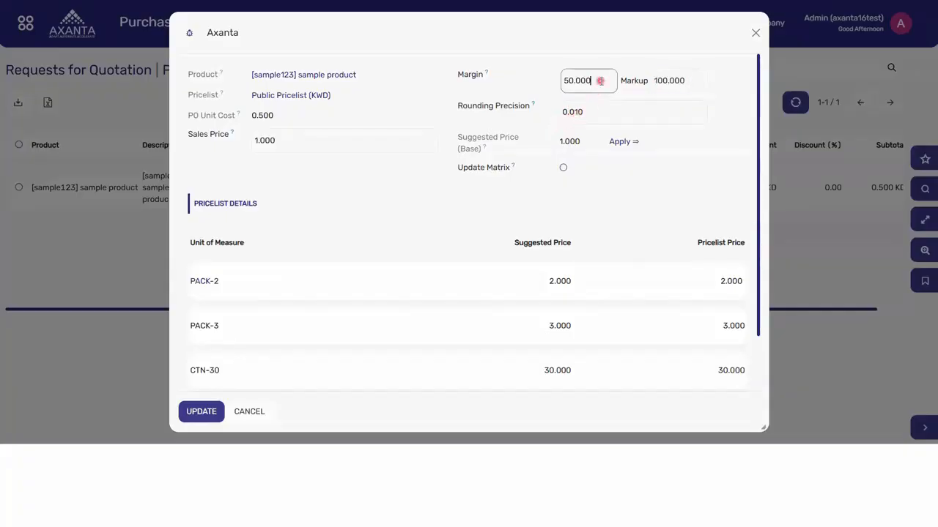
key(BackSpace)
key(BackSpace)
key(BackSpace)
key(BackSpace)
key(BackSpace)
key(BackSpace)
text(6)
click(450, 192)
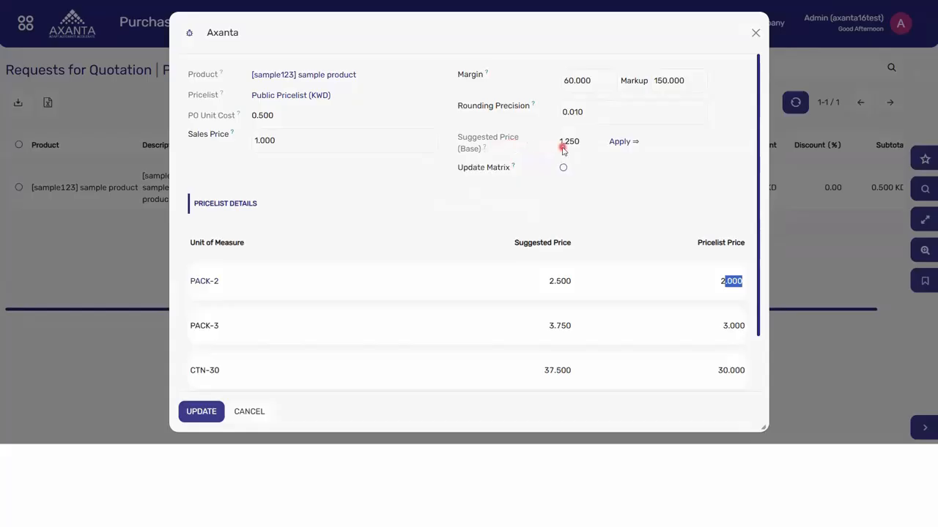
Apply the suggested base price to the sales and pricelist prices, and update the purchase line
click(625, 143)
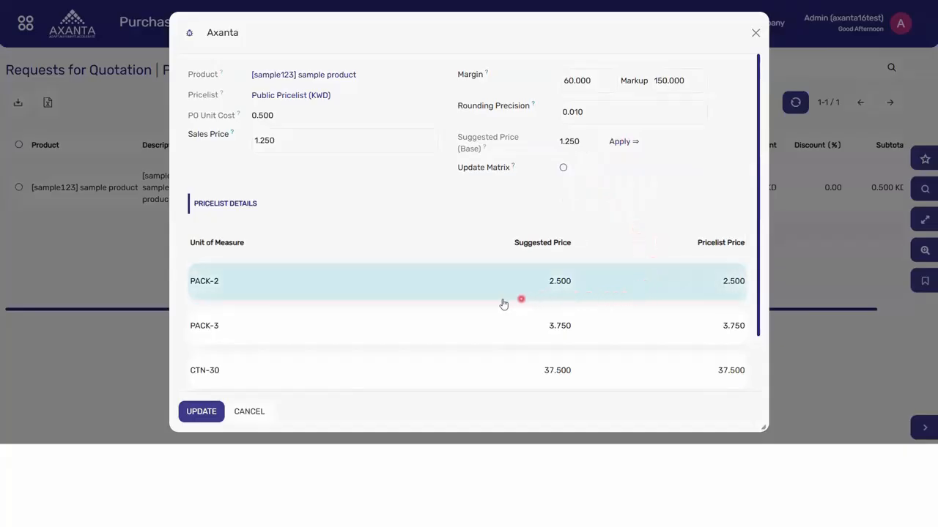
click(201, 411)
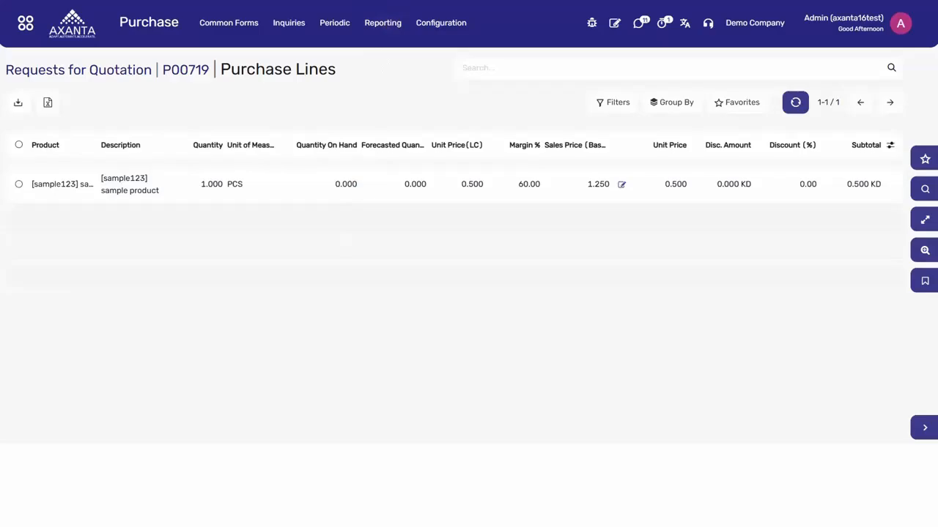
Refresh the sample product's form in Inventory and view its extra prices
key(ctrl+Tab)
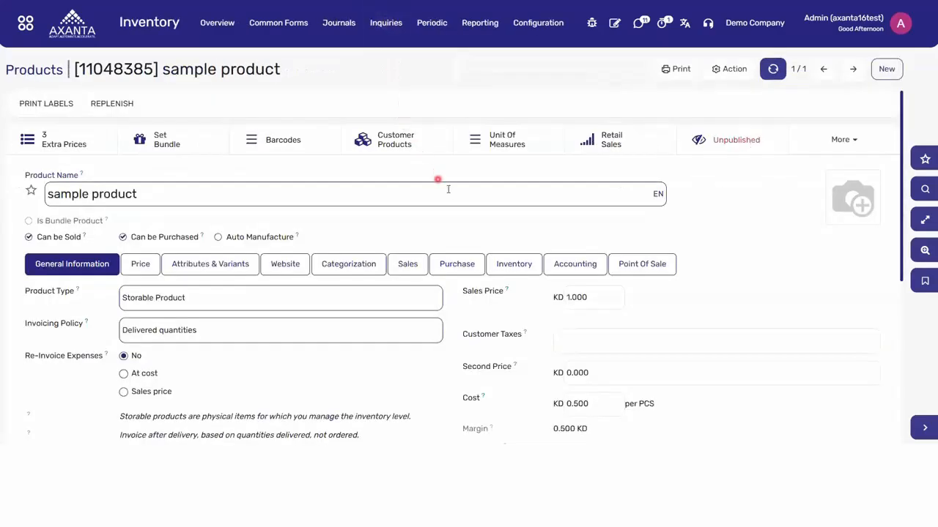
click(774, 69)
click(49, 145)
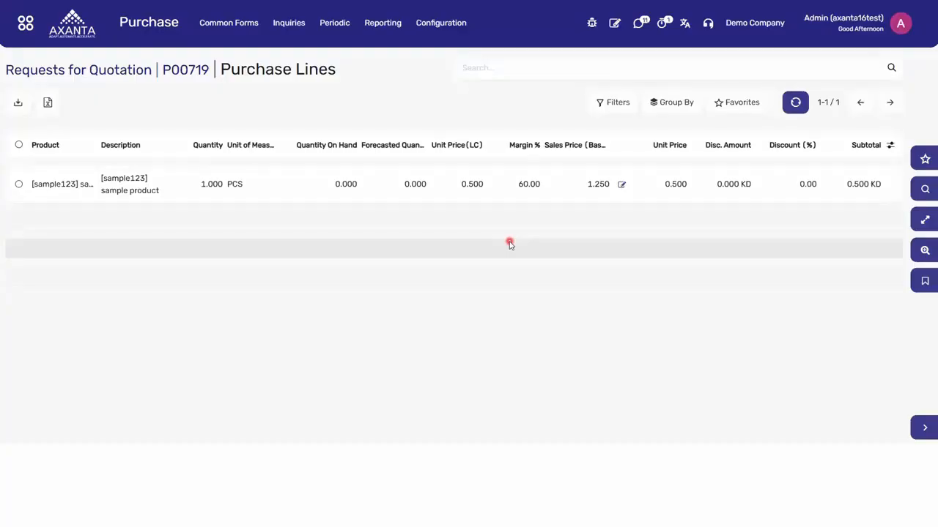
Open the sales price wizard for the sample123 line, enable Update Matrix, and update the line
click(621, 184)
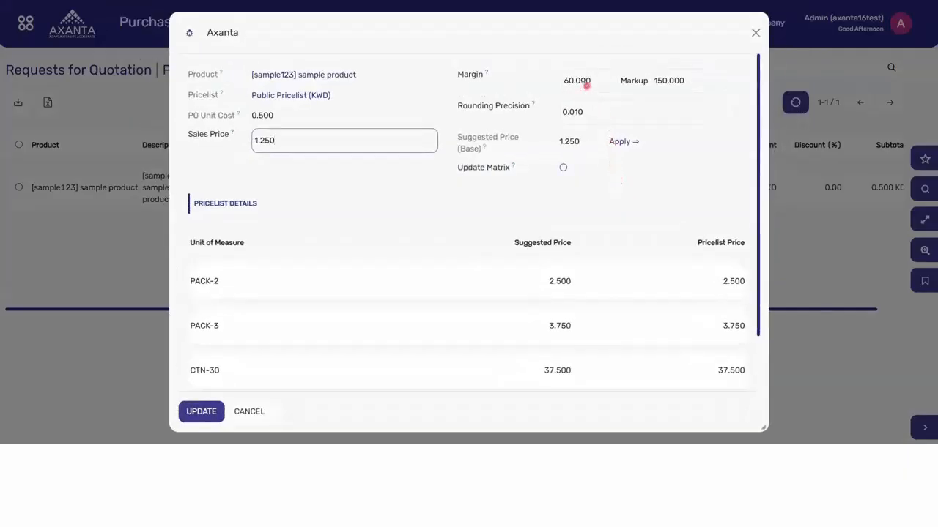
click(564, 169)
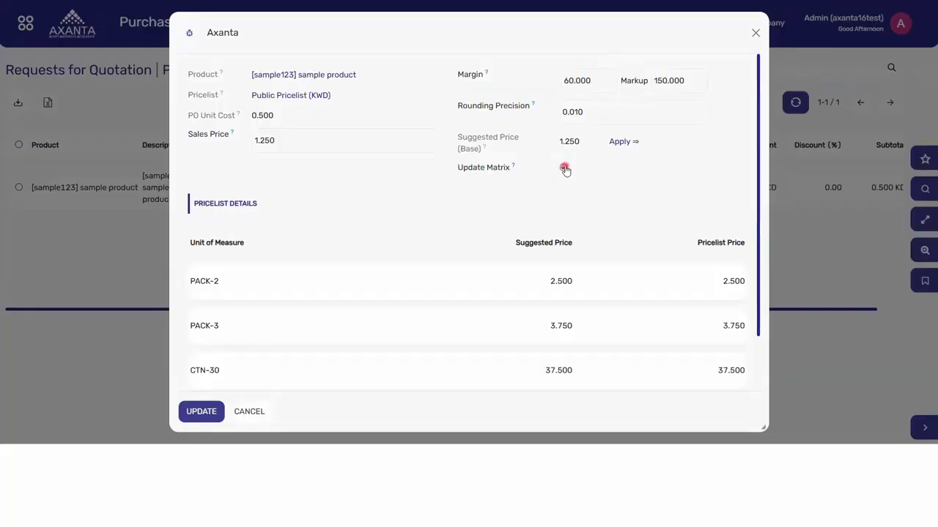
click(564, 169)
click(209, 412)
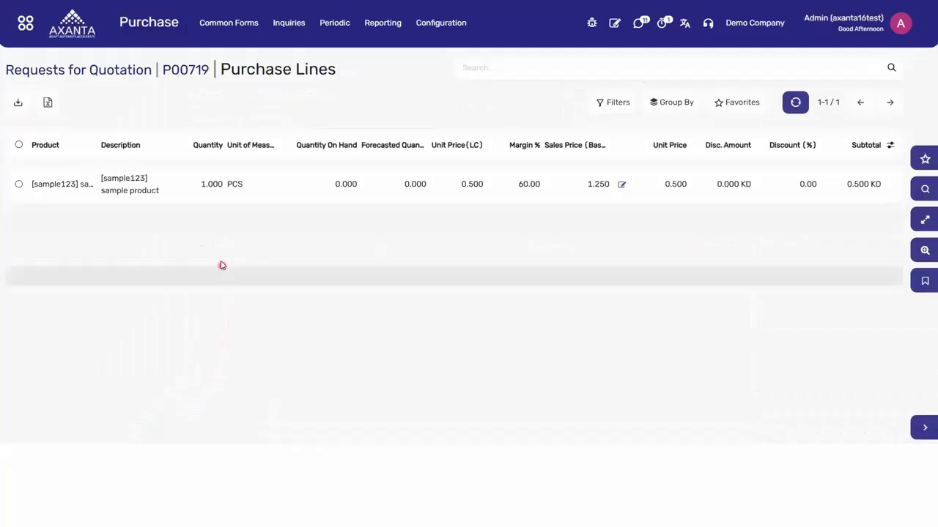
Return to order P00719 and set the sample product line's unit price to 0.75
click(188, 73)
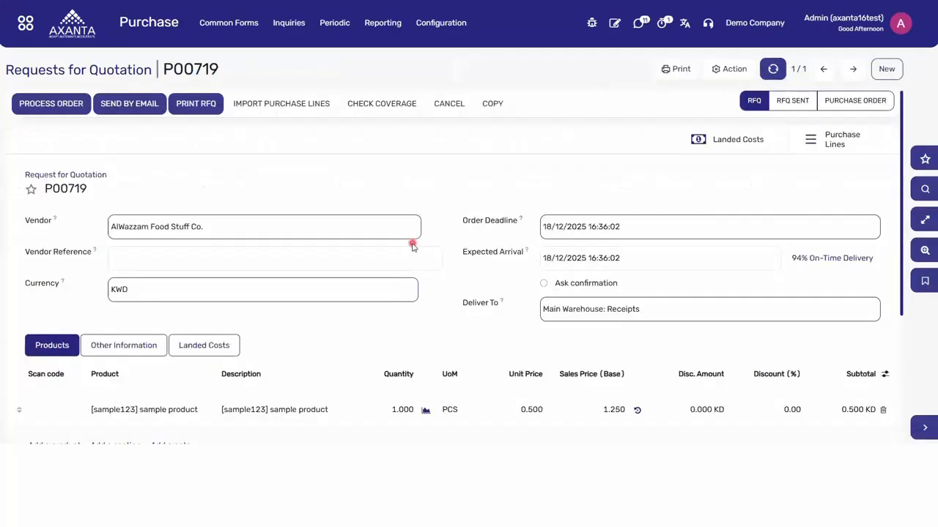
scroll(412, 244, down, 2)
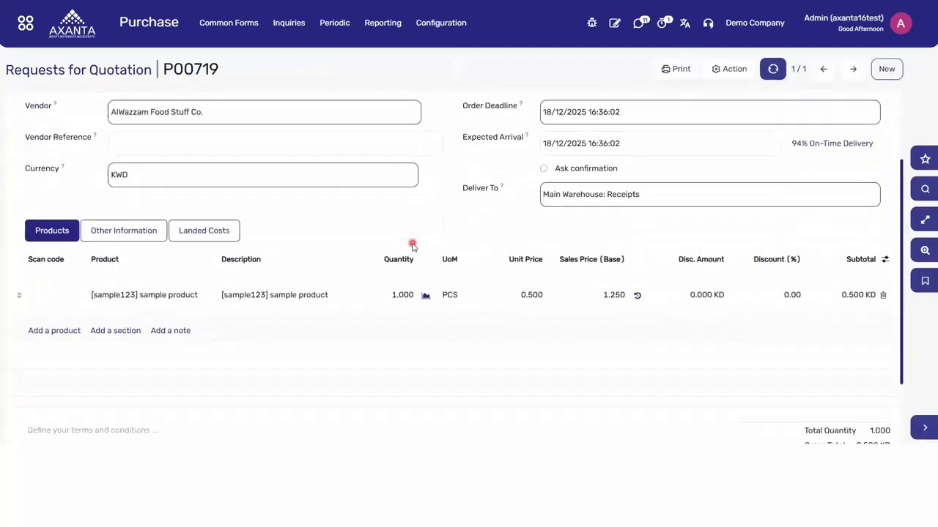
click(529, 288)
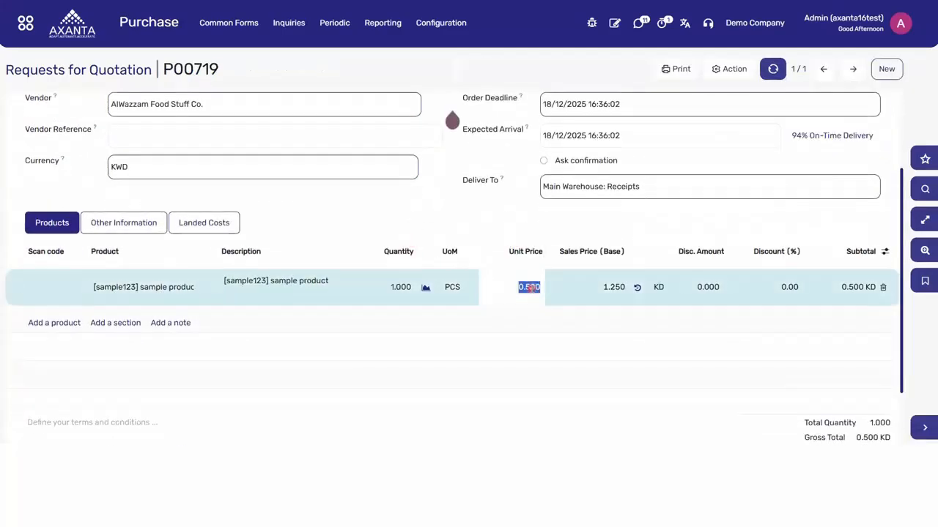
text(0.75)
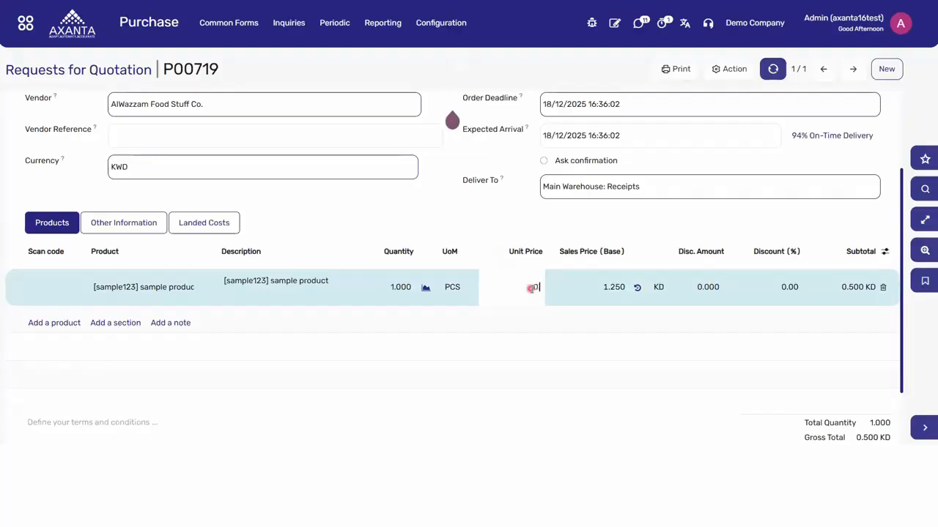
click(530, 331)
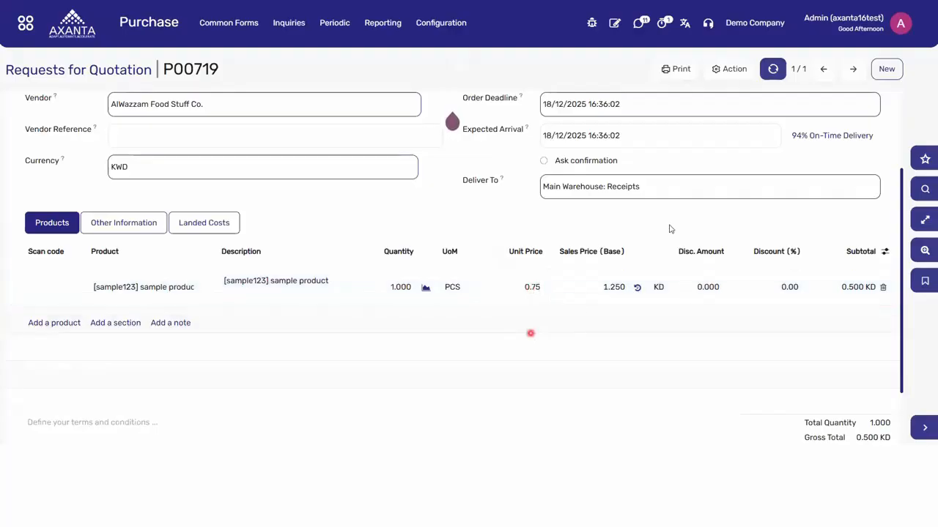
click(696, 194)
Open the order's purchase lines again and bring up the sales price wizard for the repriced sample123 line
scroll(720, 183, up, 2)
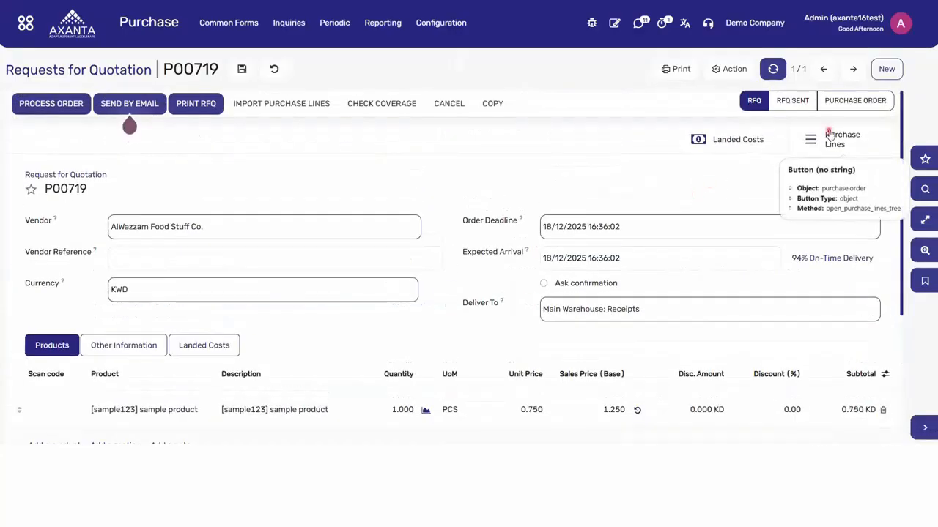
click(828, 134)
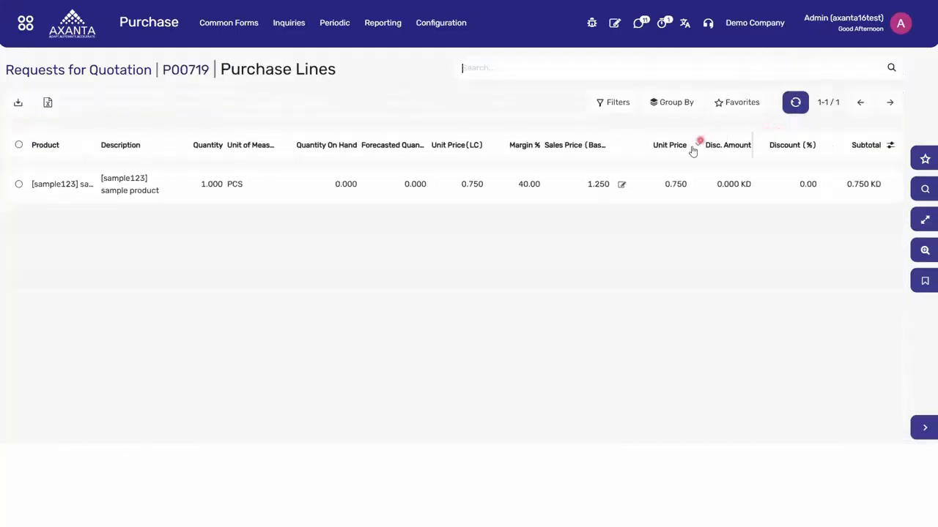
click(620, 186)
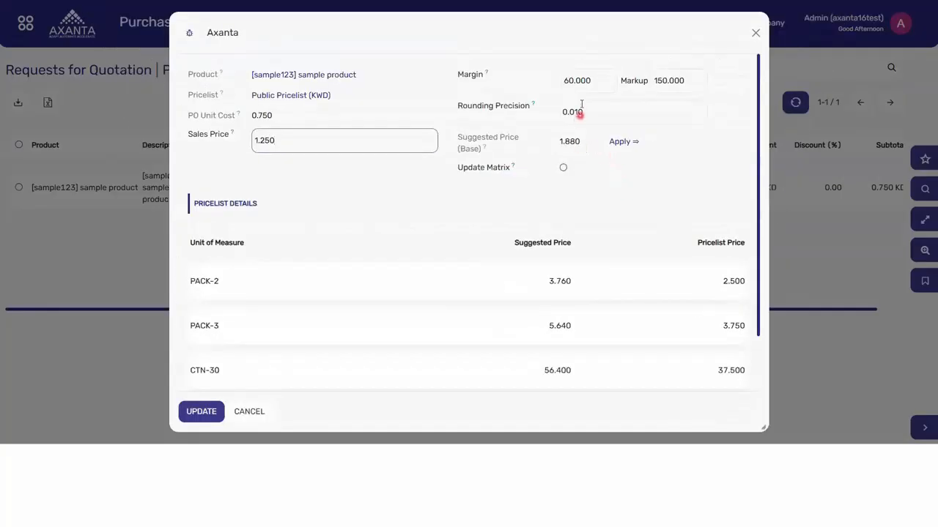